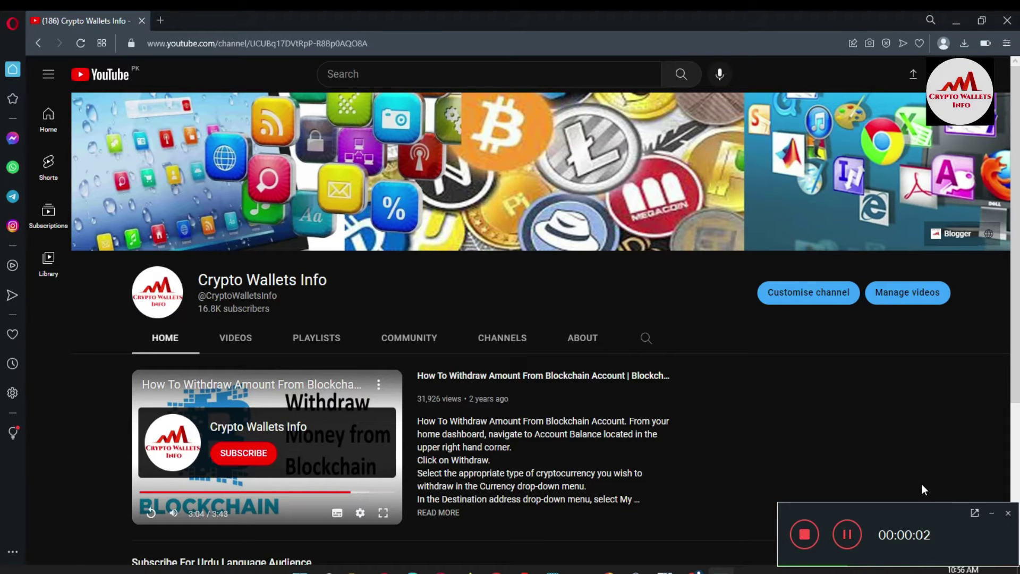
# Open the Videos tab of the Crypto Wallets Info YouTube channel.
pyautogui.click(992, 513)
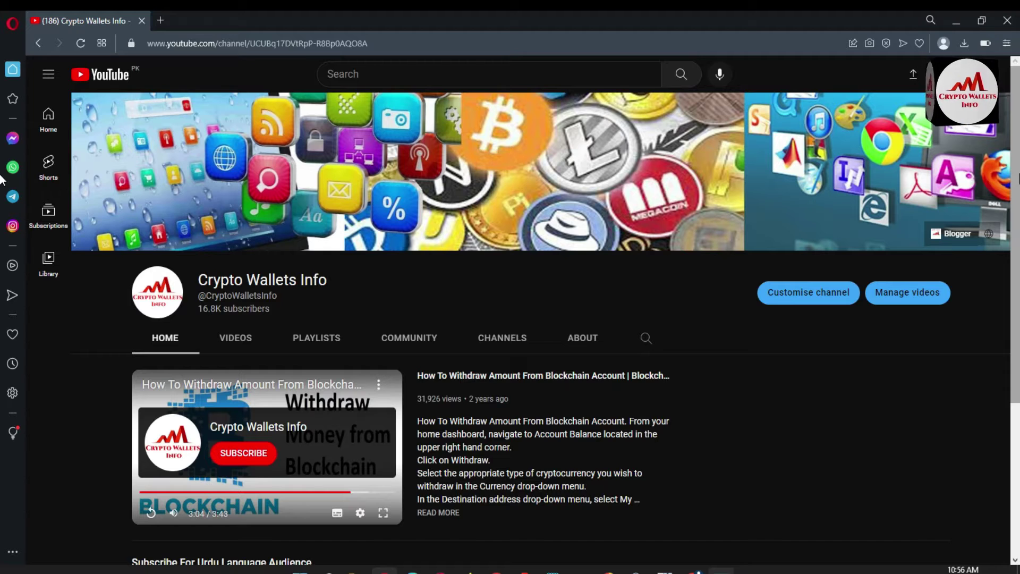
pyautogui.moveTo(1017, 176); pyautogui.dragTo(1017, 311)
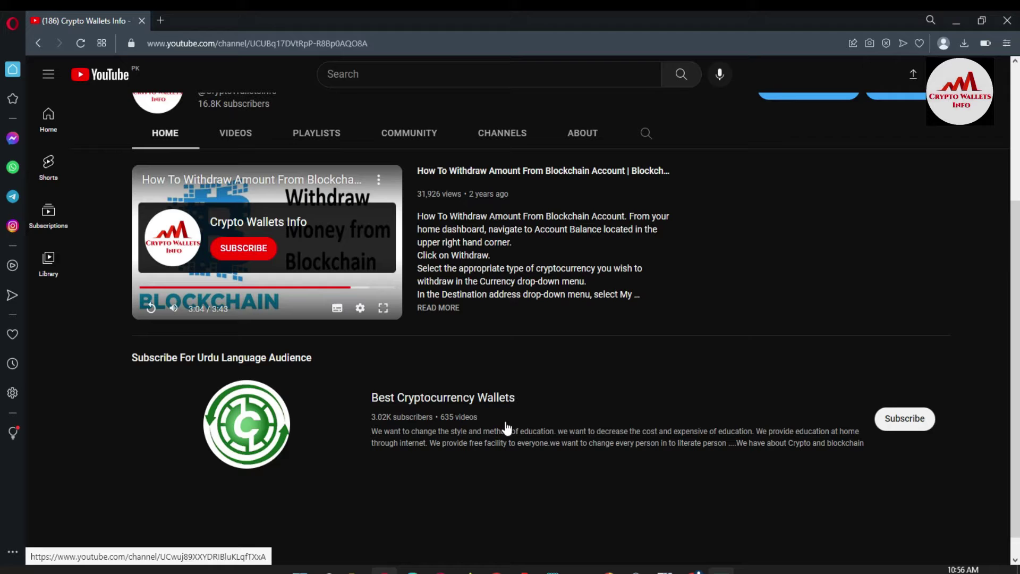
pyautogui.scroll(4, 1014, 319)
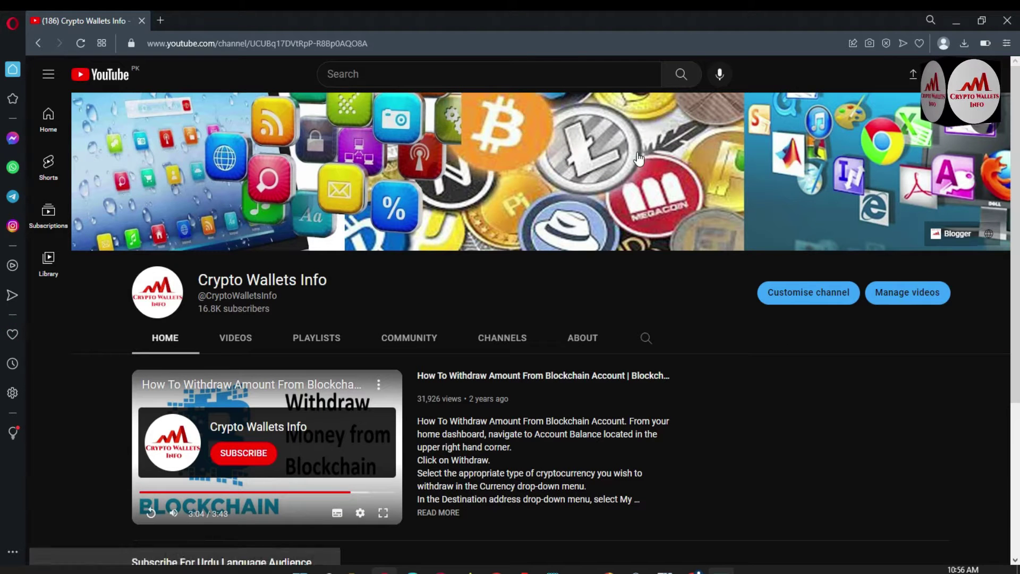
pyautogui.click(241, 347)
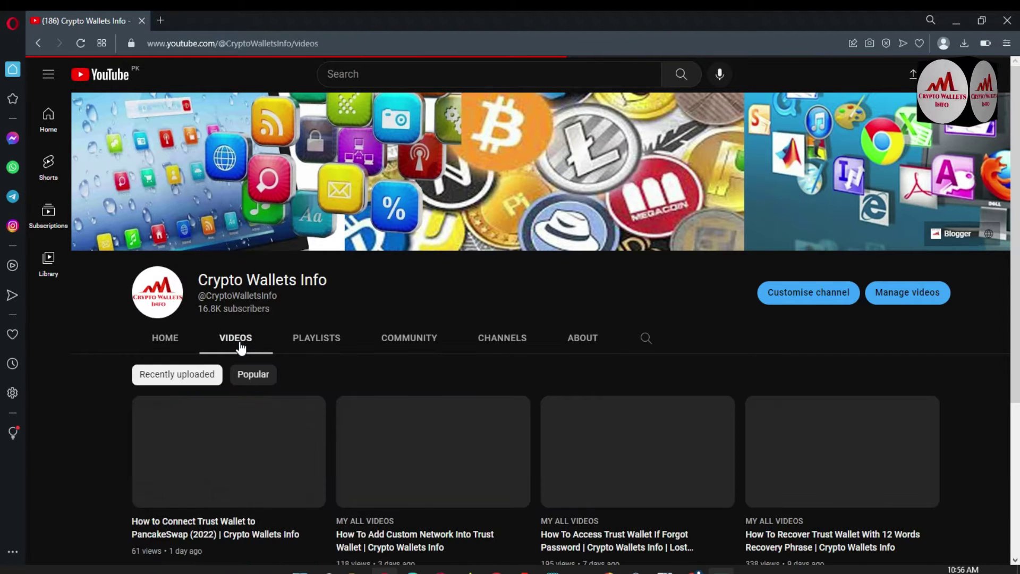
# Scroll through the channel's Trust Wallet and Coin98 tutorial uploads and back to the top.
pyautogui.scroll(-5, 241, 347)
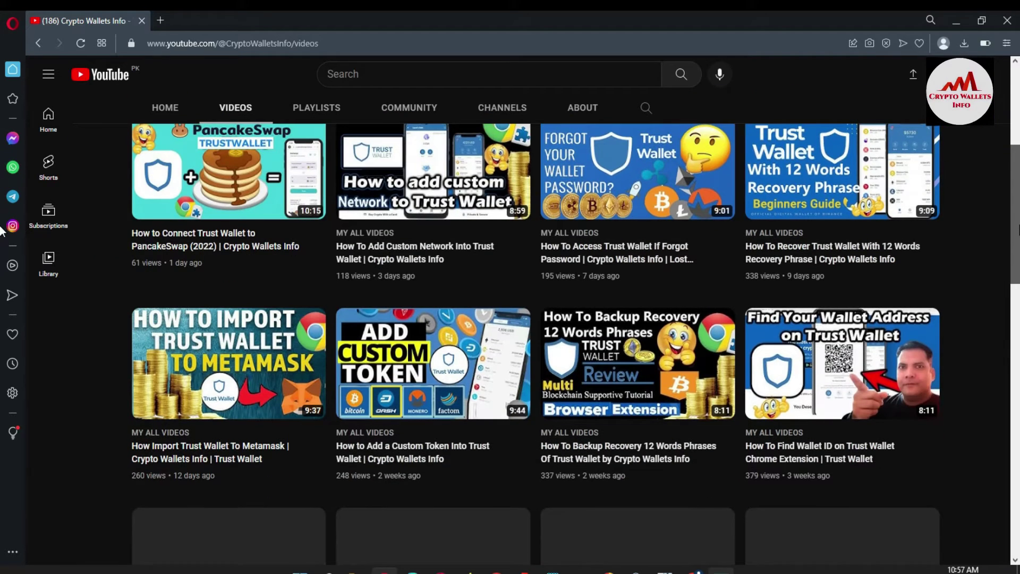
pyautogui.scroll(-6, 2, 230)
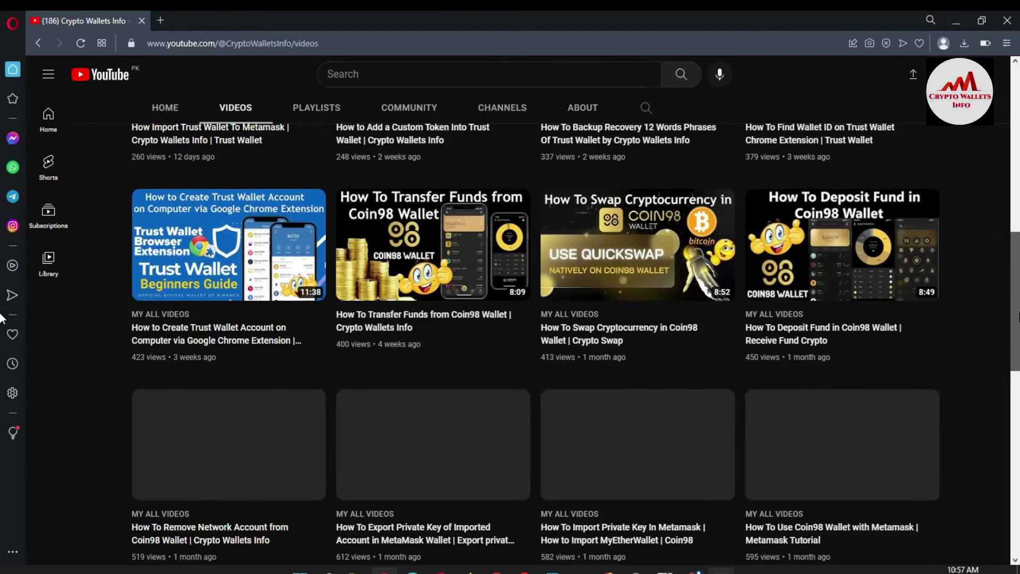
pyautogui.scroll(10, 2, 319)
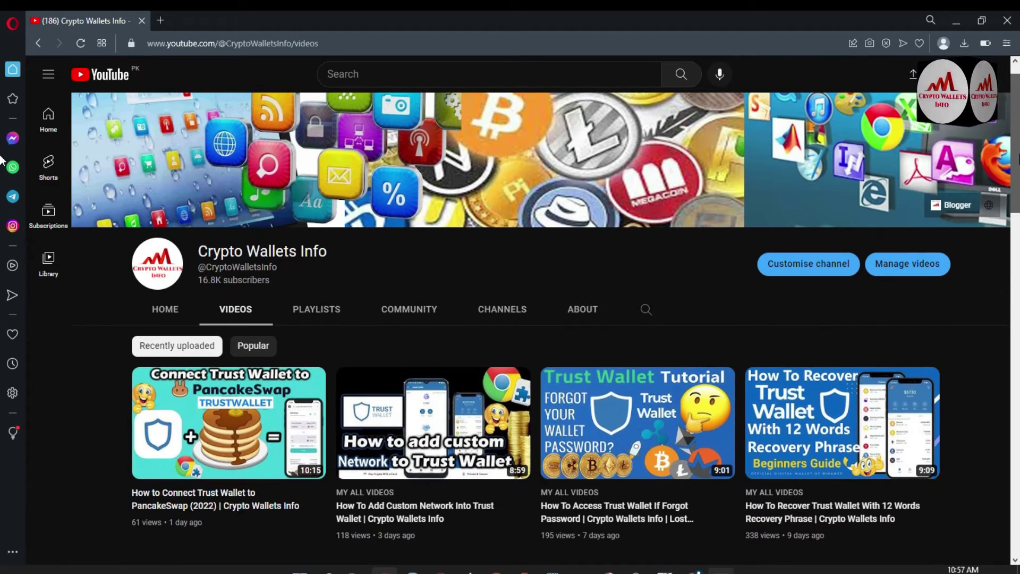
pyautogui.scroll(-2, 1, 159)
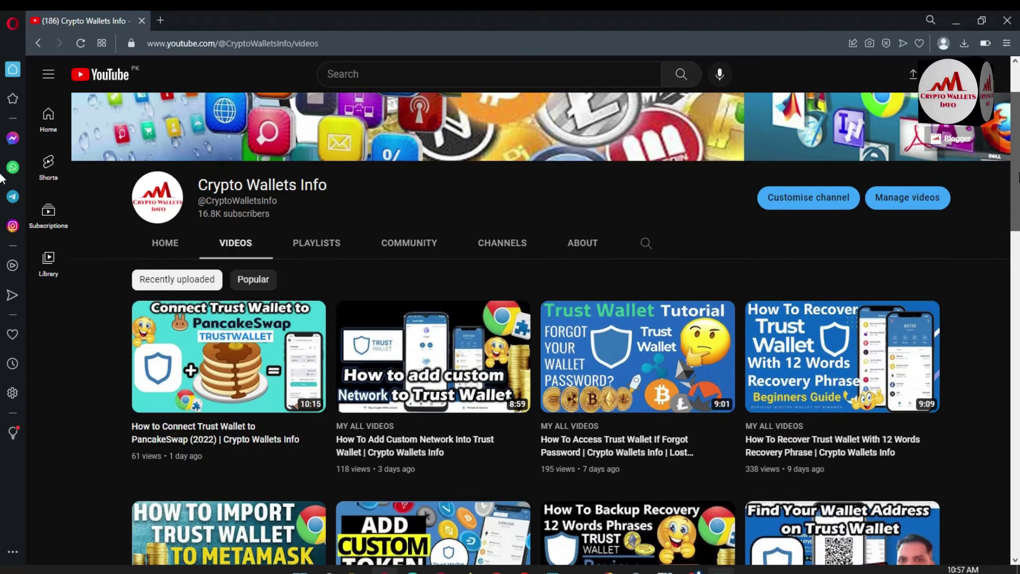
pyautogui.scroll(-4, 2, 178)
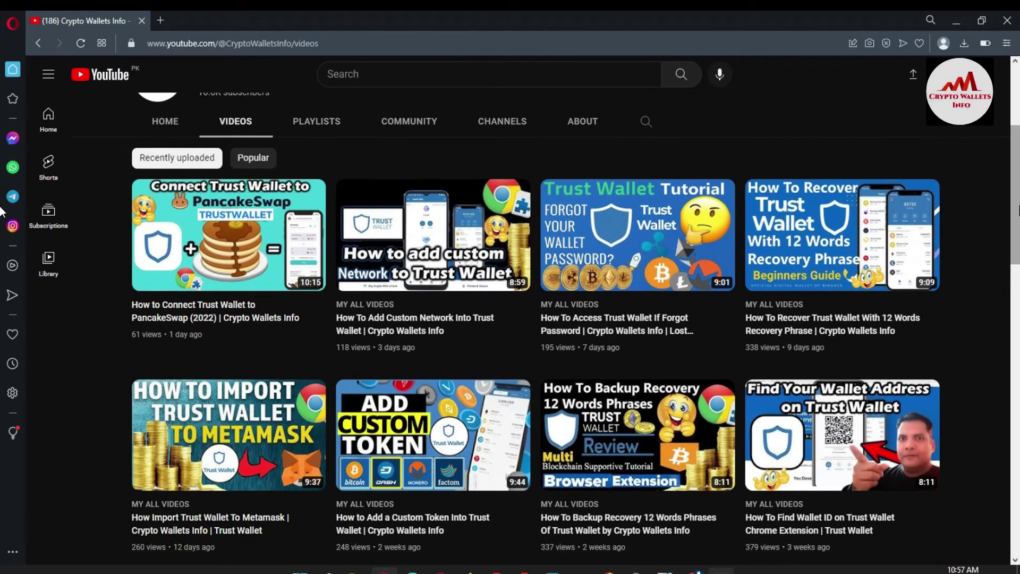
pyautogui.scroll(4, 2, 211)
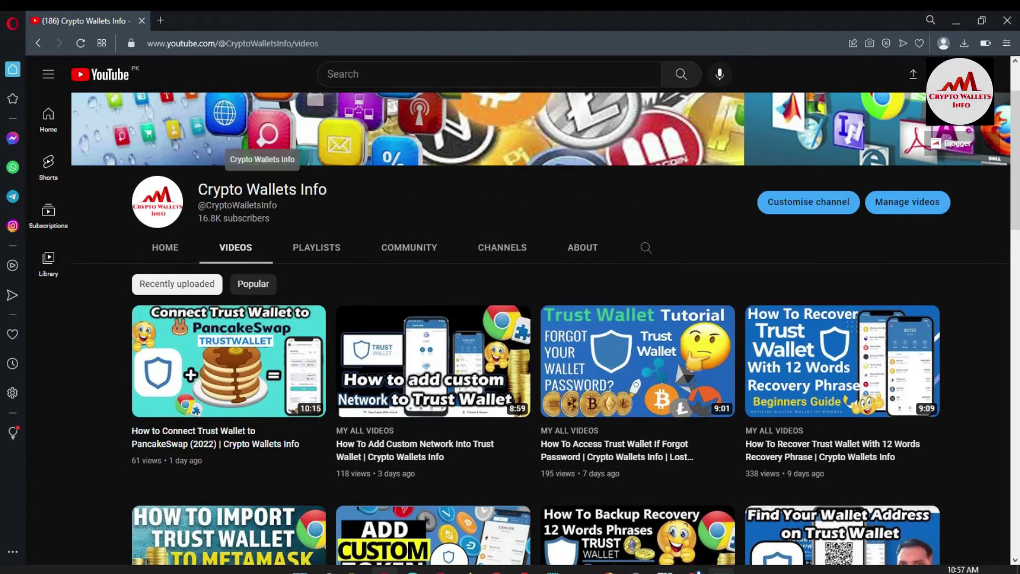
pyautogui.scroll(-6, 580, 301)
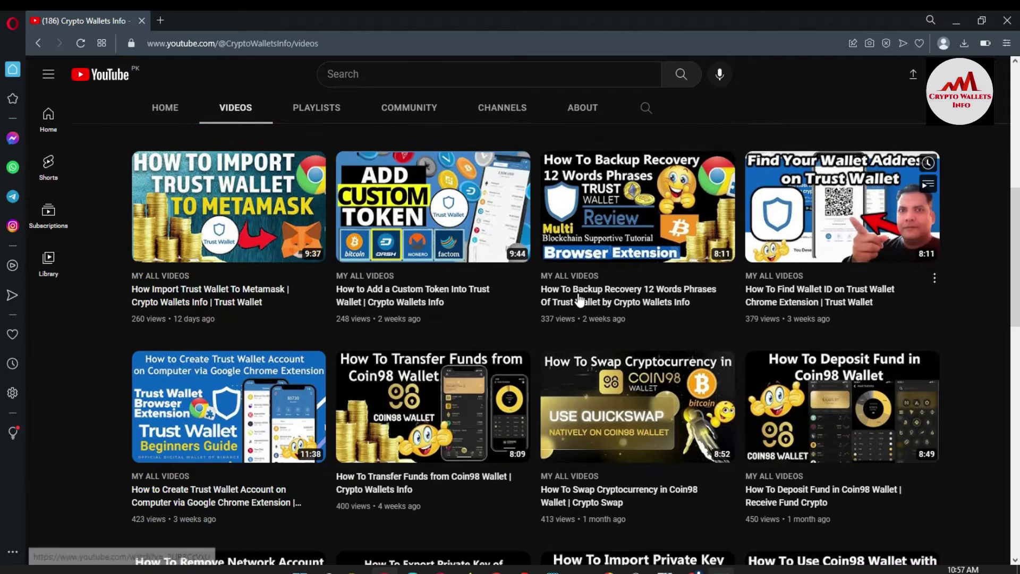
pyautogui.moveTo(231, 399)
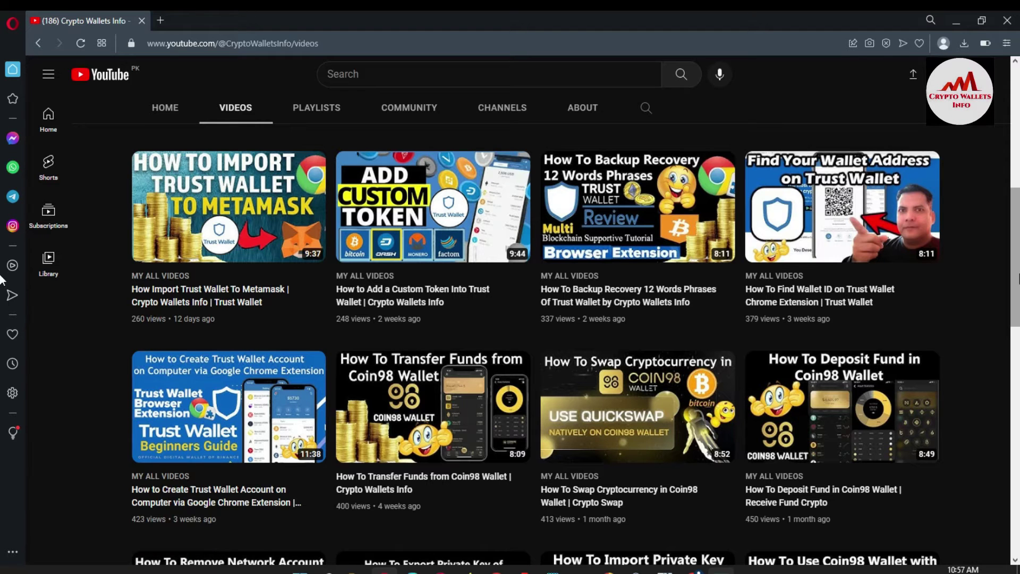
pyautogui.scroll(3, 1, 236)
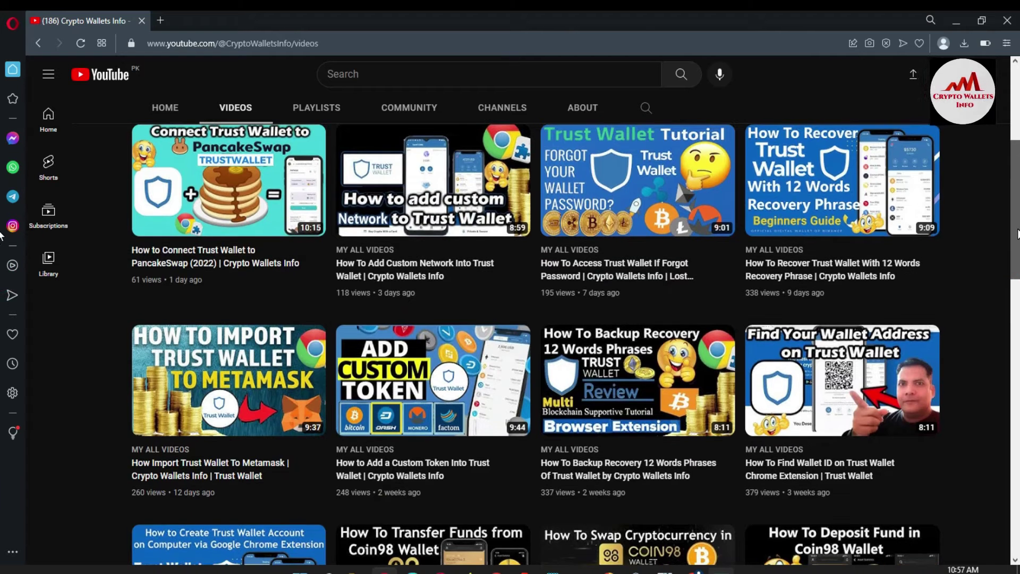
pyautogui.scroll(1, 1, 213)
pyautogui.scroll(1, 2, 210)
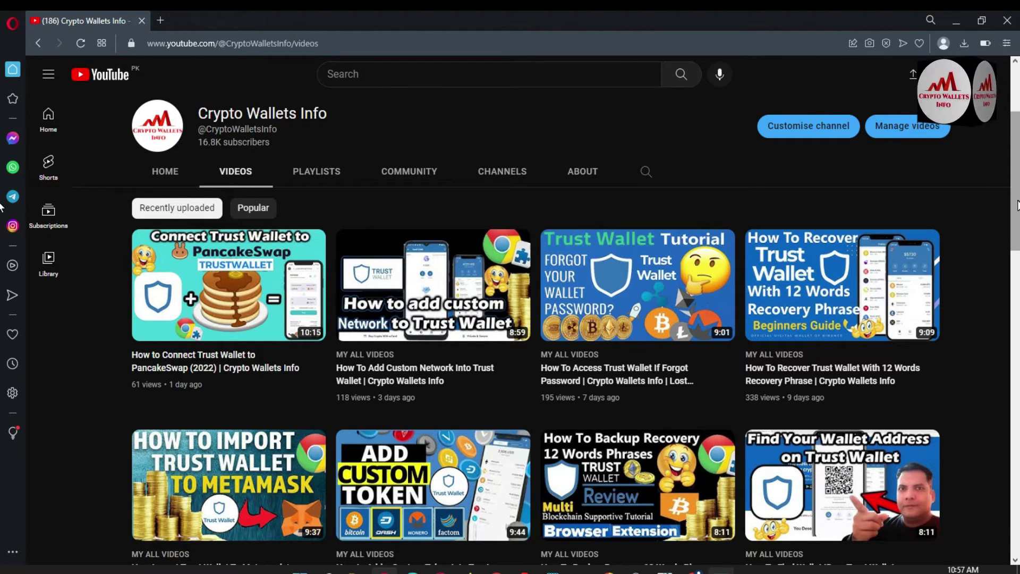
# Minimize YouTube, open the Trust Wallet extension popup, and unlock it with the wallet password.
pyautogui.click(960, 16)
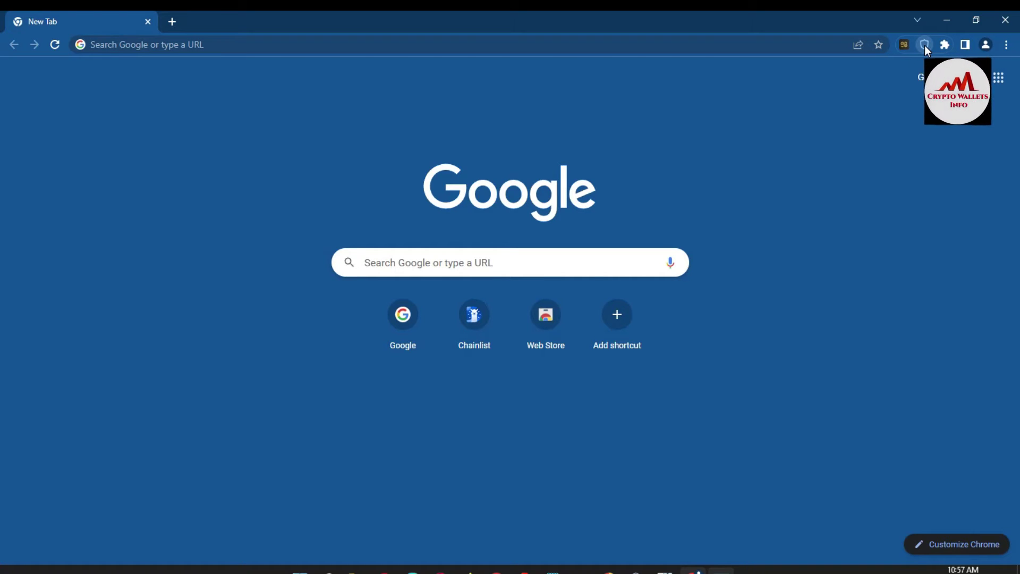
pyautogui.click(925, 46)
pyautogui.click(797, 220)
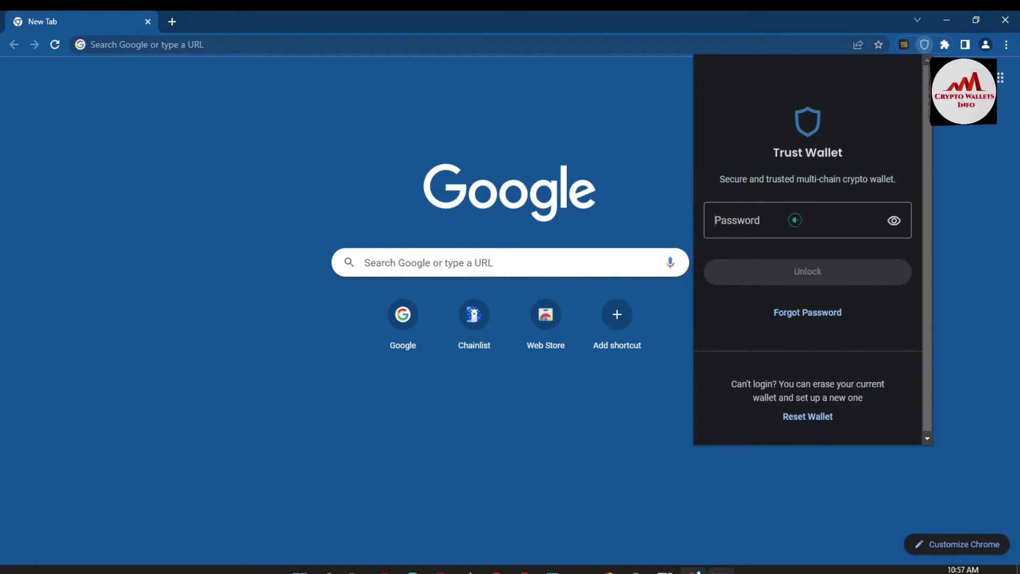
pyautogui.write('123')
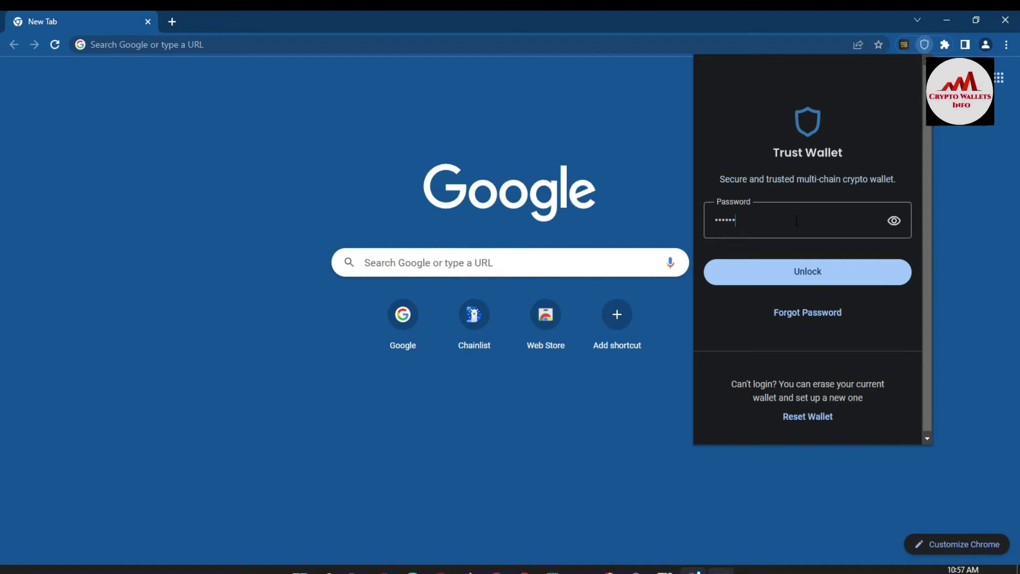
pyautogui.write('4567')
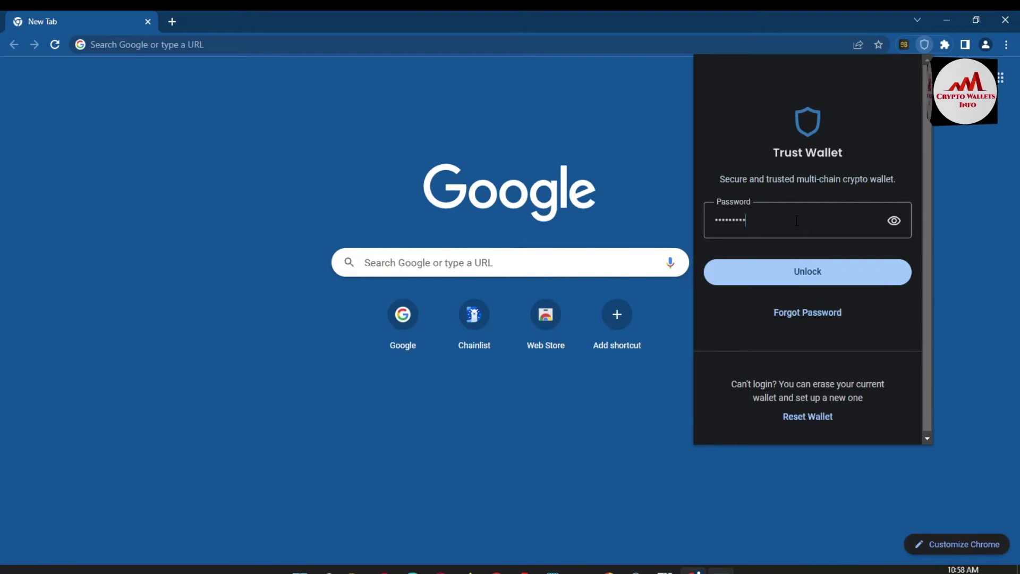
pyautogui.write('8901234')
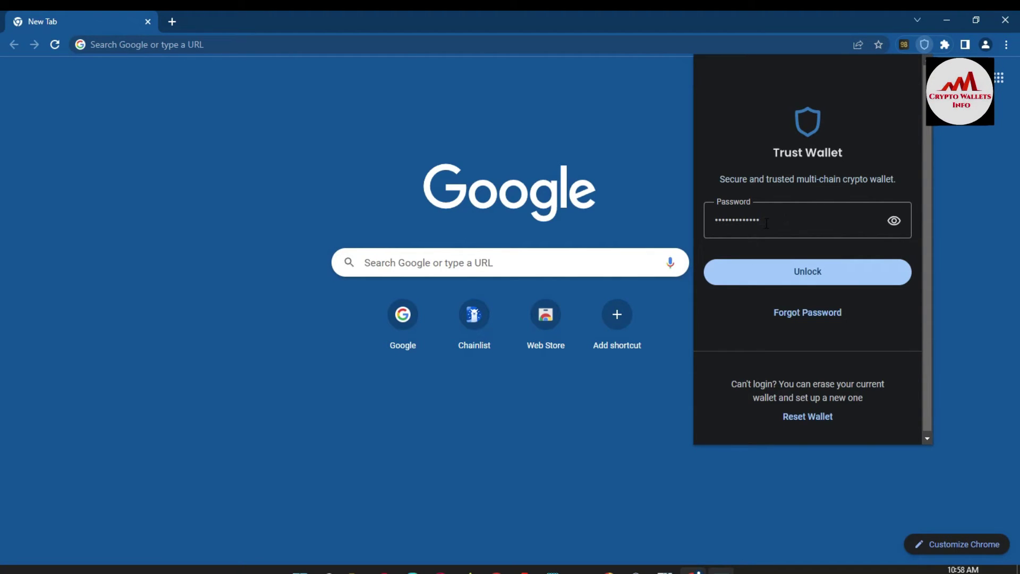
pyautogui.click(803, 282)
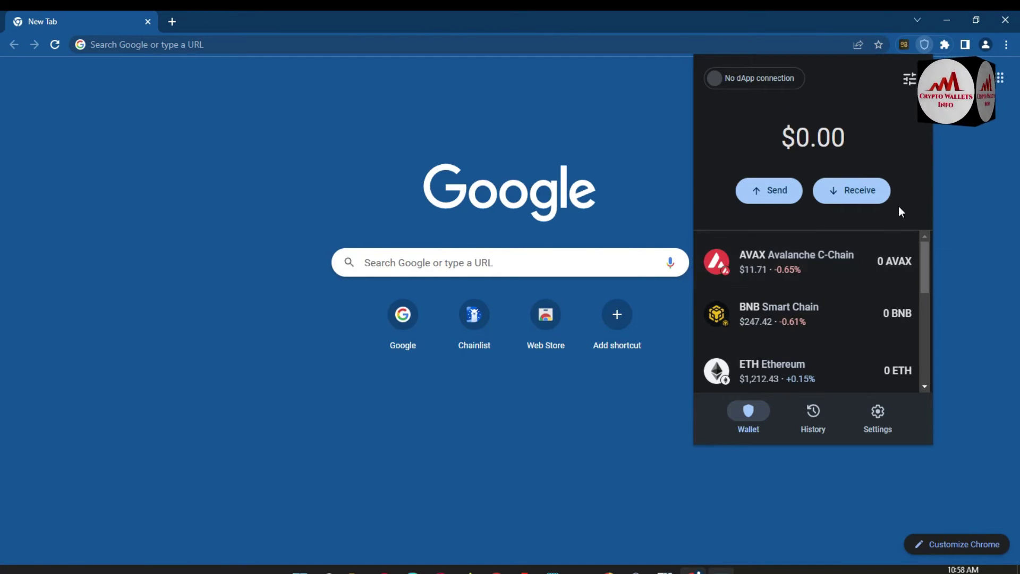
# Scroll the Wallet tab's token list showing the $0.00 balance and back to the top.
pyautogui.moveTo(924, 271)
pyautogui.mouseDown()
pyautogui.moveTo(929, 372)
pyautogui.moveTo(927, 274)
pyautogui.mouseUp()
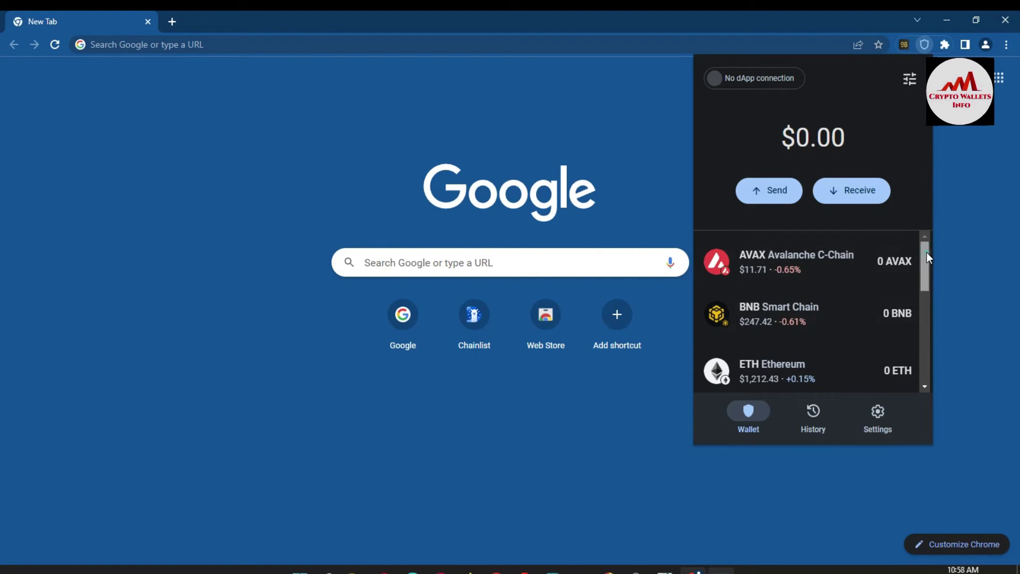
pyautogui.moveTo(927, 255); pyautogui.dragTo(926, 223)
# Change the network from IoTeX Network Mainnet to Ethereum in Settings, then return to the Wallet tab.
pyautogui.click(882, 424)
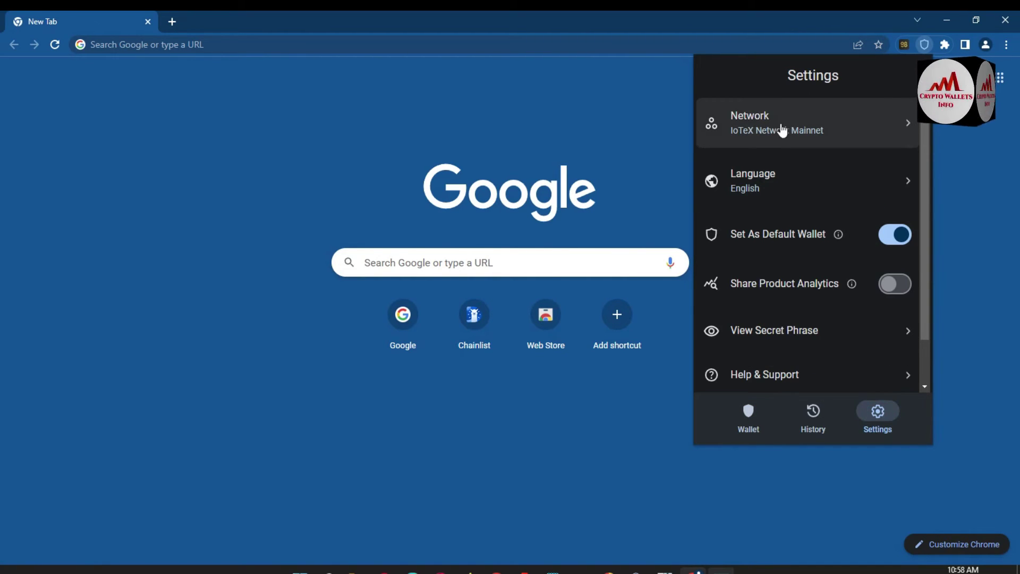
pyautogui.click(766, 130)
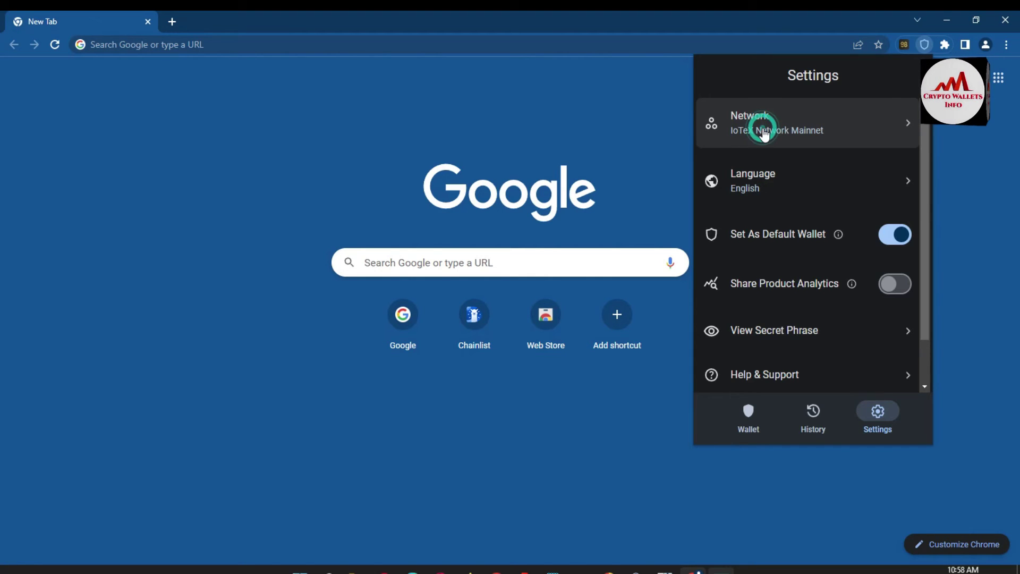
pyautogui.moveTo(917, 145); pyautogui.dragTo(923, 211)
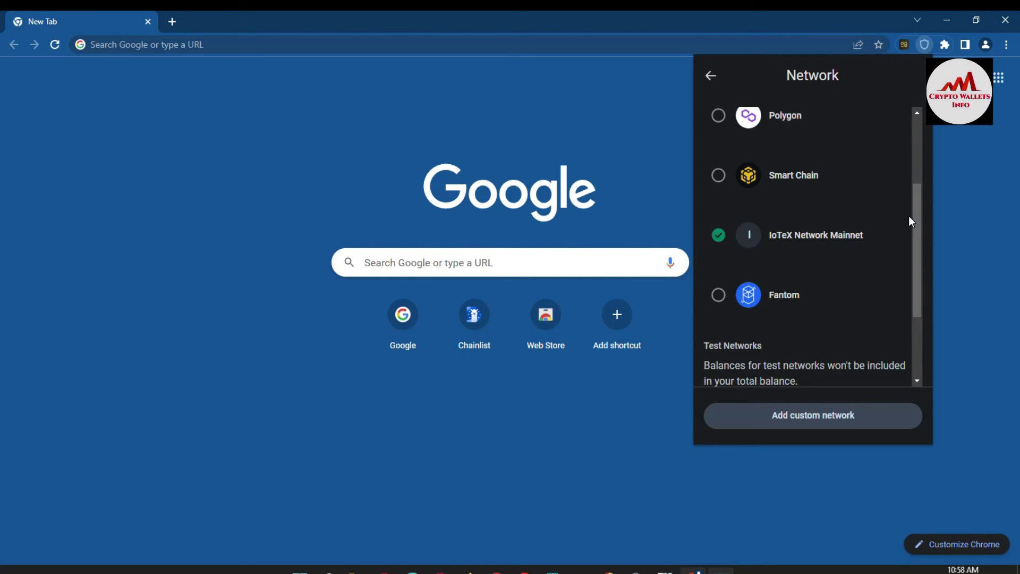
pyautogui.moveTo(917, 215); pyautogui.dragTo(917, 153)
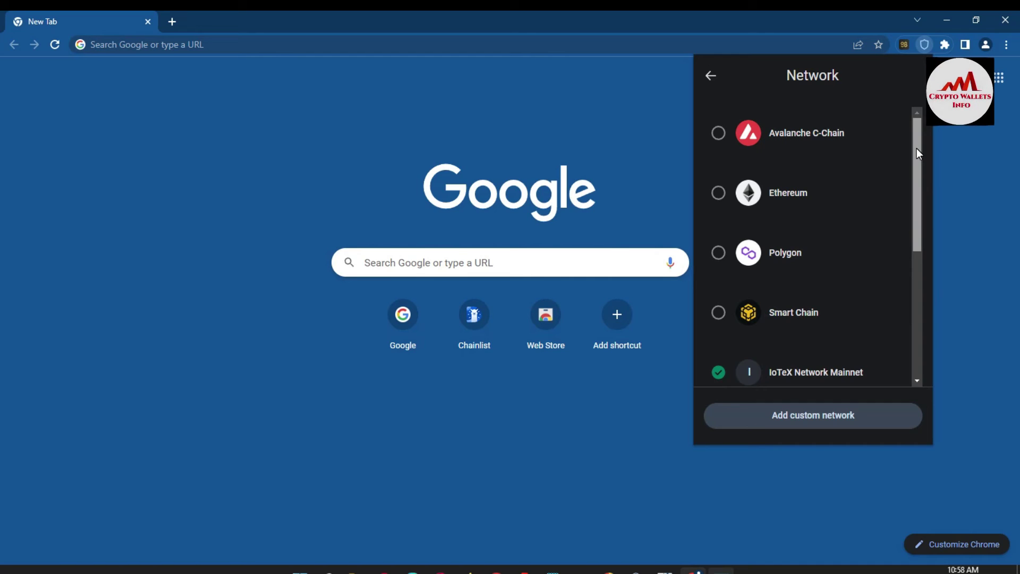
pyautogui.click(716, 196)
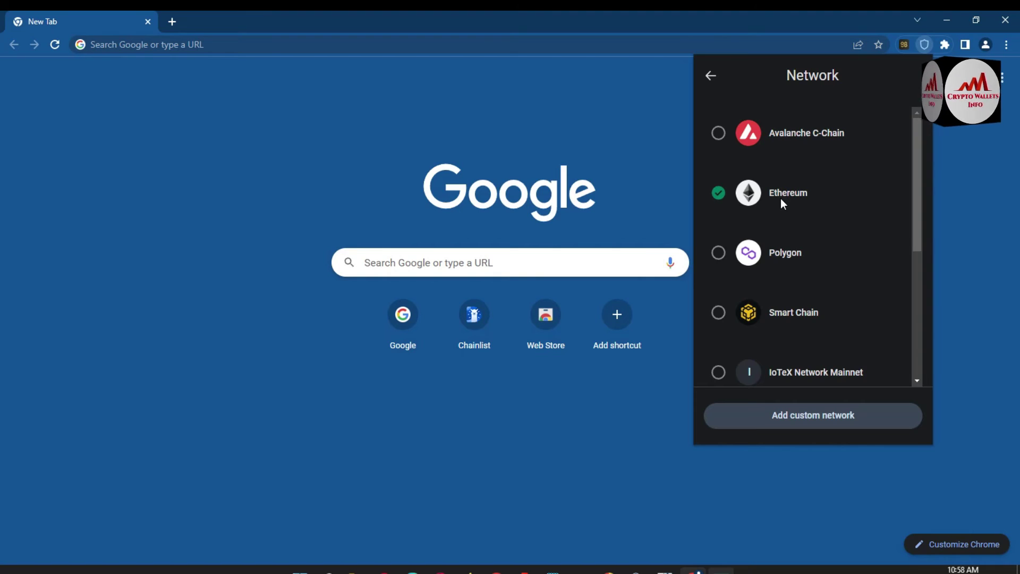
pyautogui.click(713, 79)
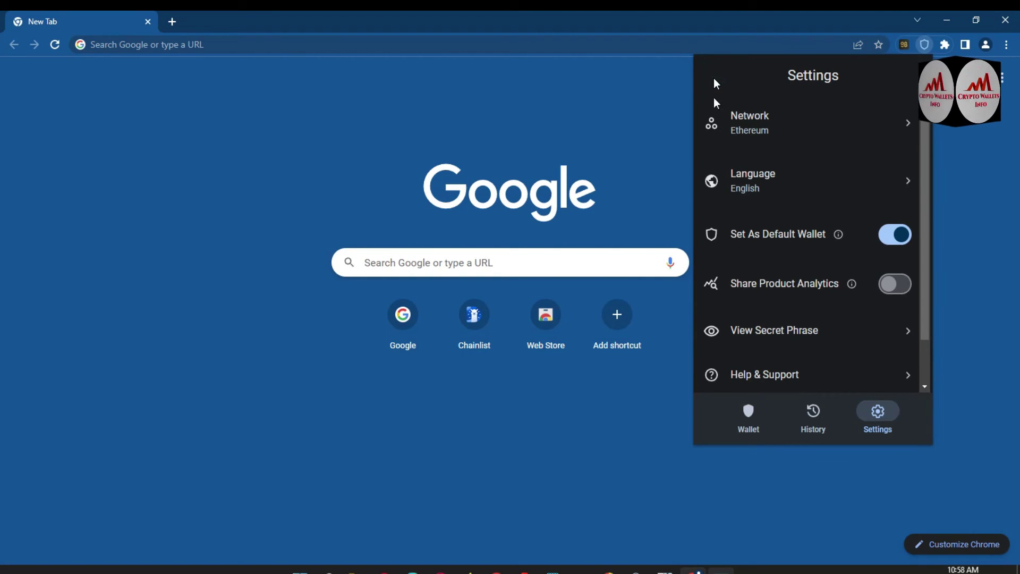
pyautogui.click(752, 424)
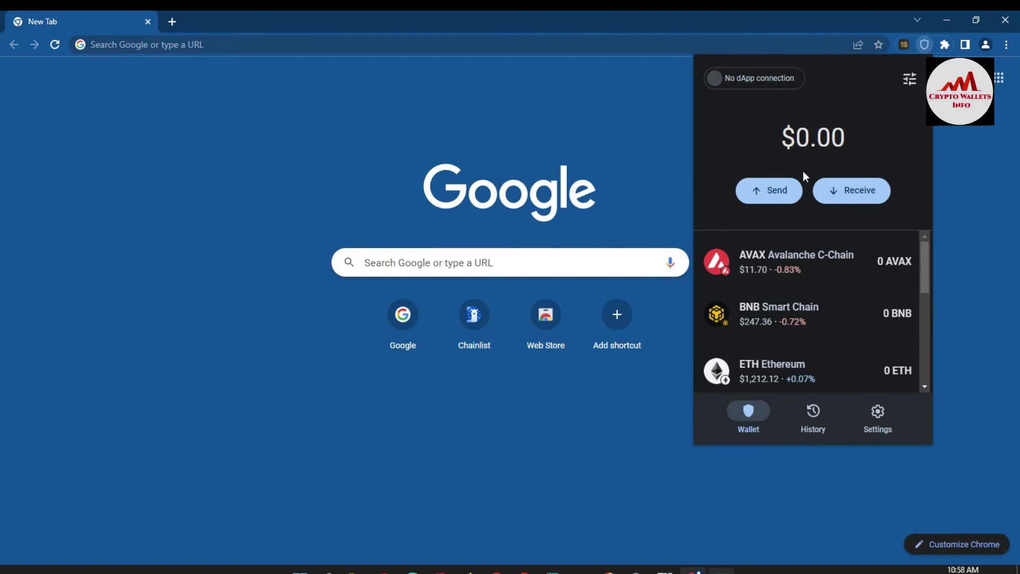
# After a brief look at Receive, switch the network from Ethereum to Smart Chain in Settings.
pyautogui.click(857, 204)
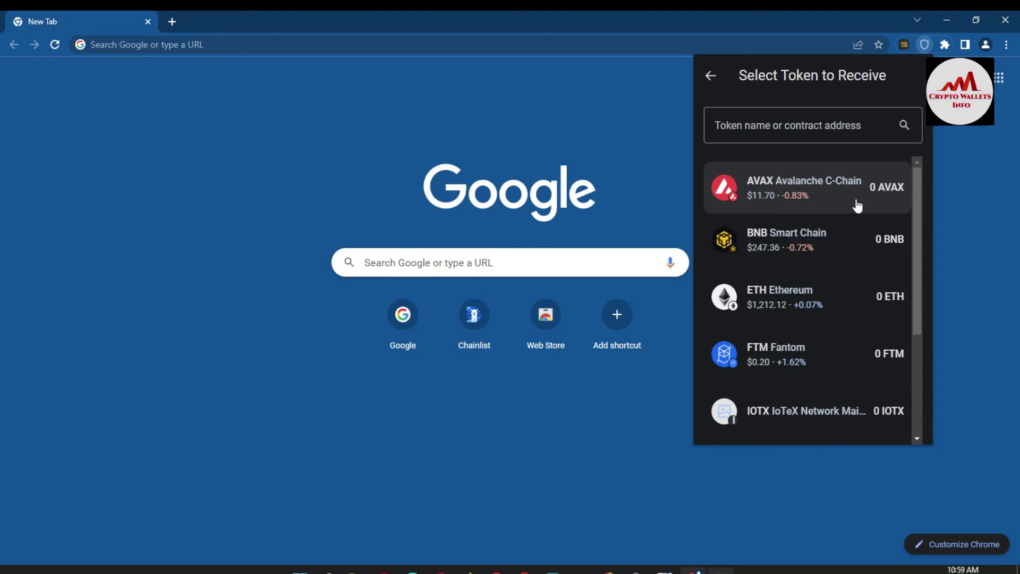
pyautogui.click(710, 75)
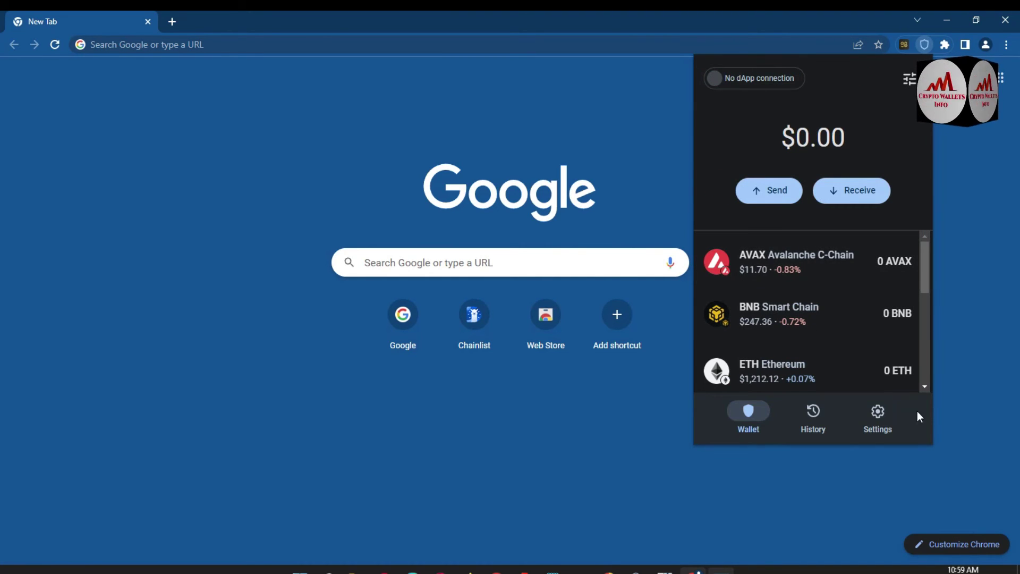
pyautogui.click(877, 420)
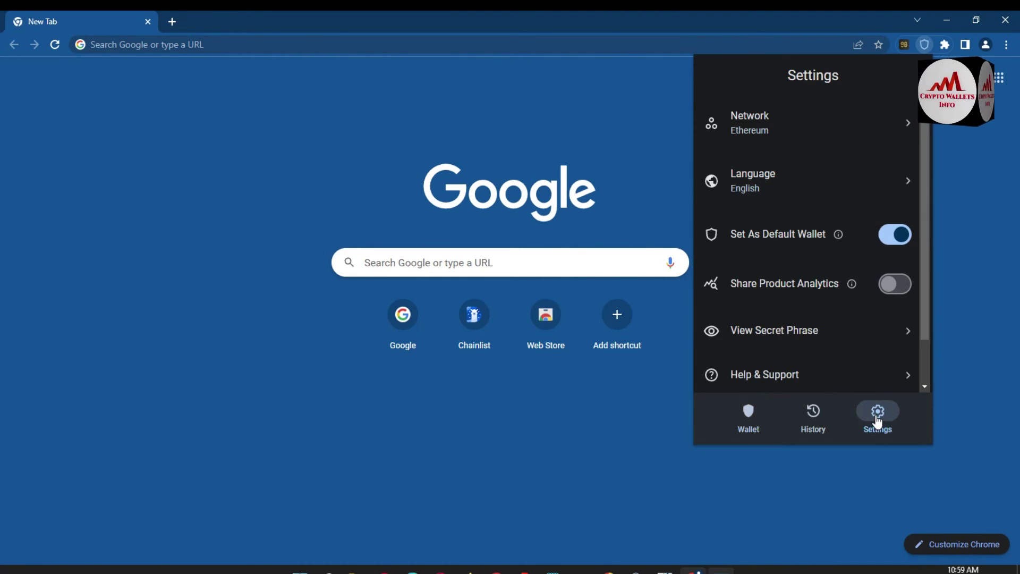
pyautogui.click(773, 134)
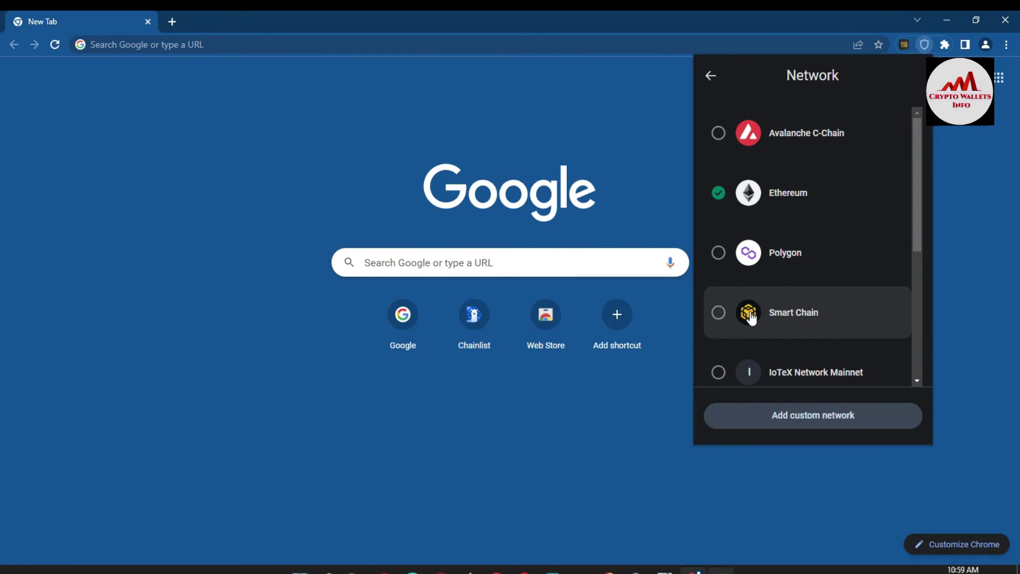
pyautogui.click(720, 314)
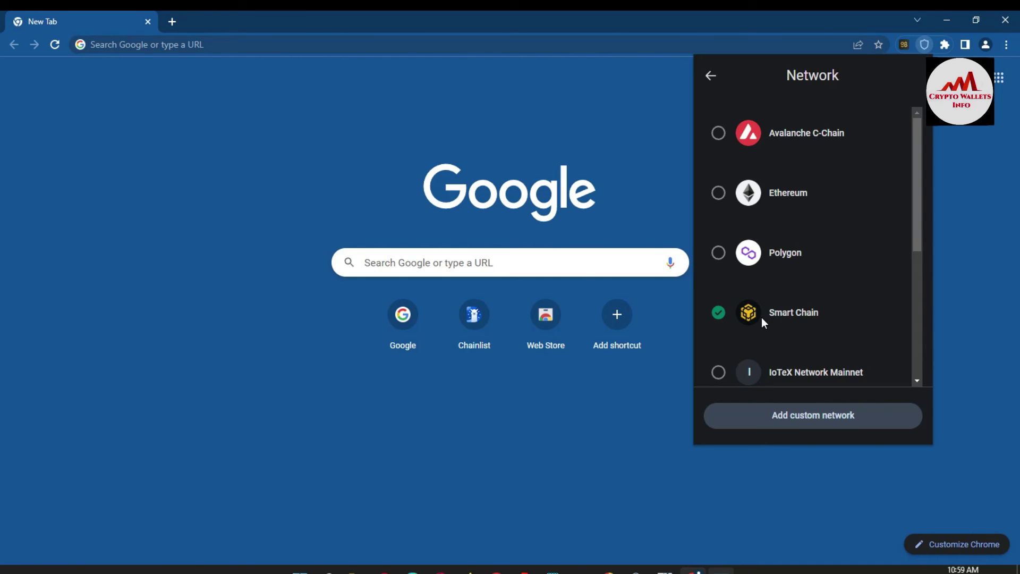
pyautogui.click(921, 221)
pyautogui.moveTo(921, 223); pyautogui.dragTo(923, 360)
pyautogui.scroll(5, 918, 193)
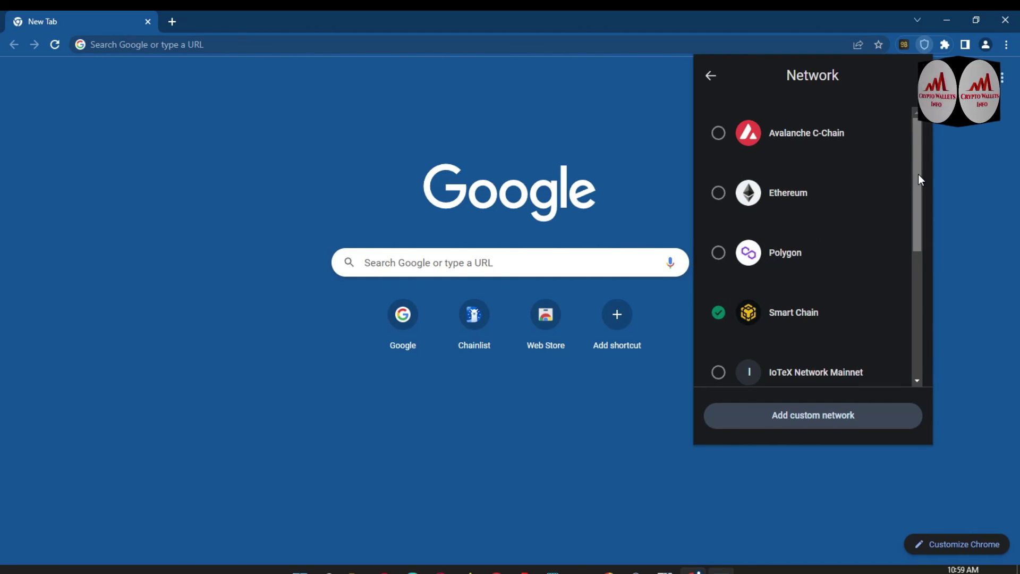